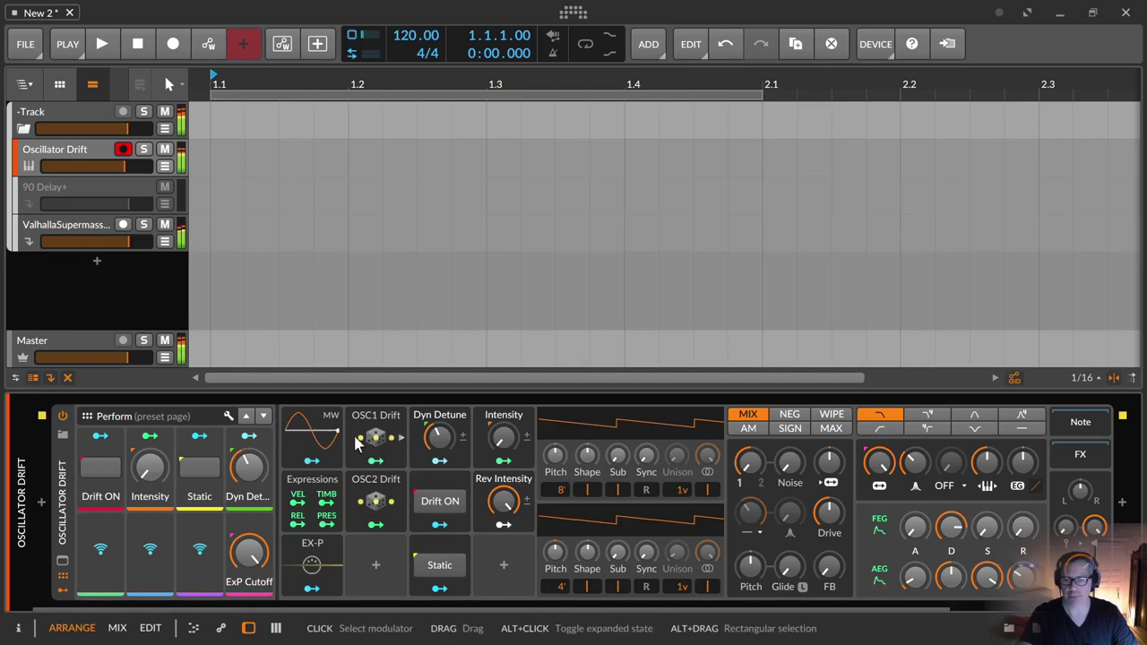
Turn Drift ON, try the Intensity macro at 44 %, and reset it to its default of 0 %.
{"action": "left_click", "coordinate": [103, 468]}
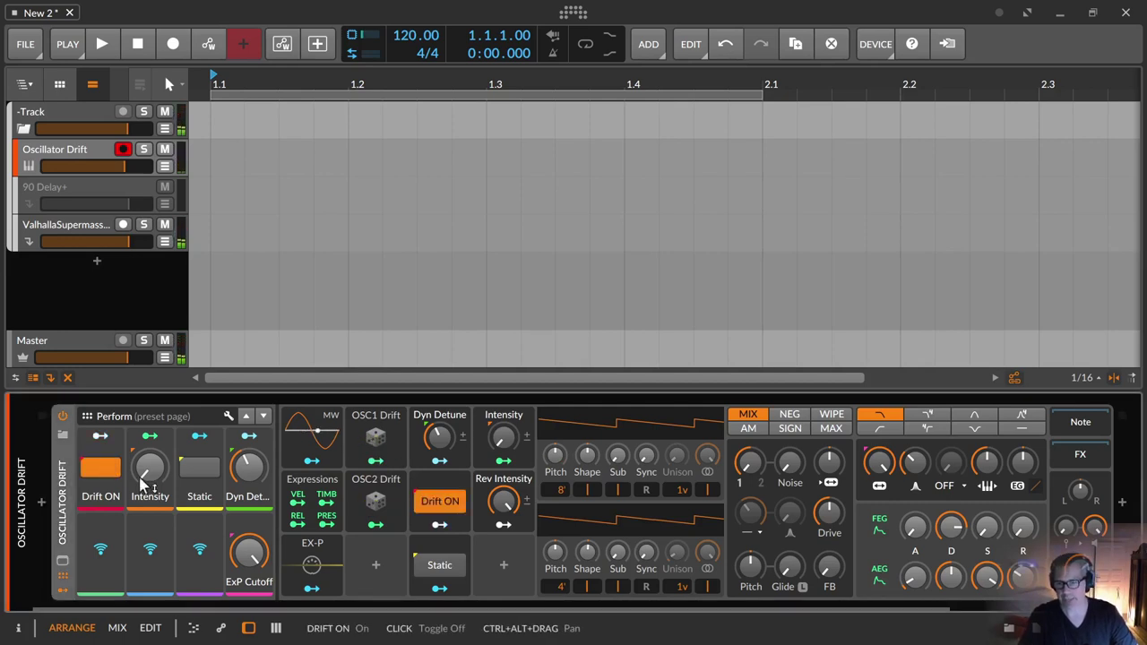
{"action": "left_click_drag", "start_coordinate": [149, 470], "coordinate": [149, 427]}
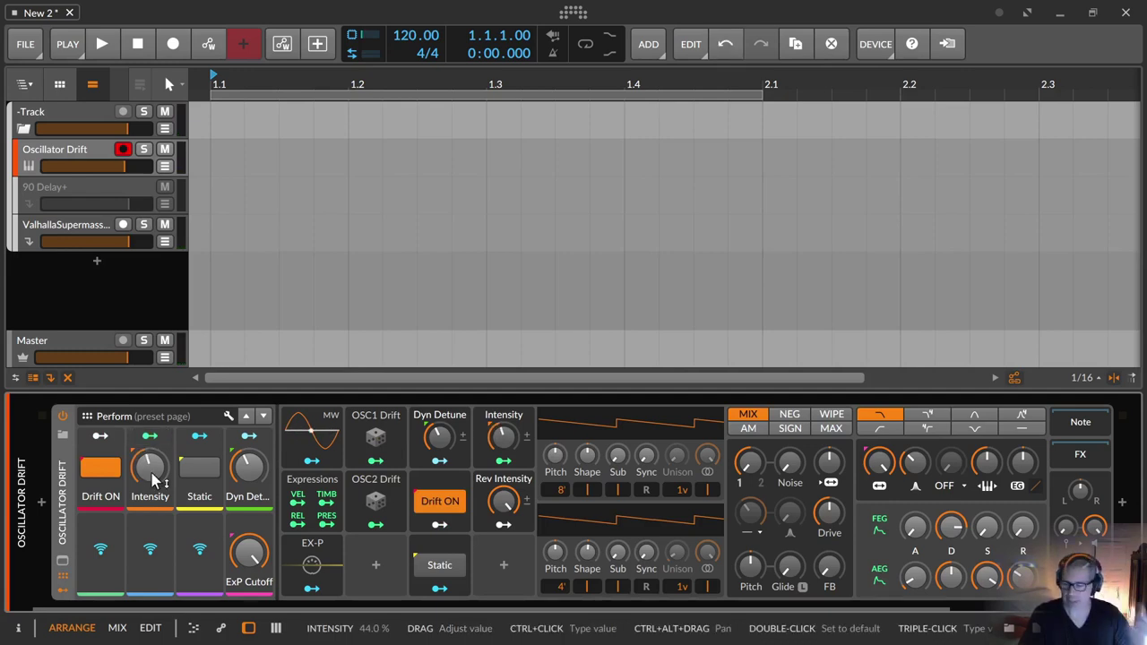
{"action": "double_click", "coordinate": [152, 476]}
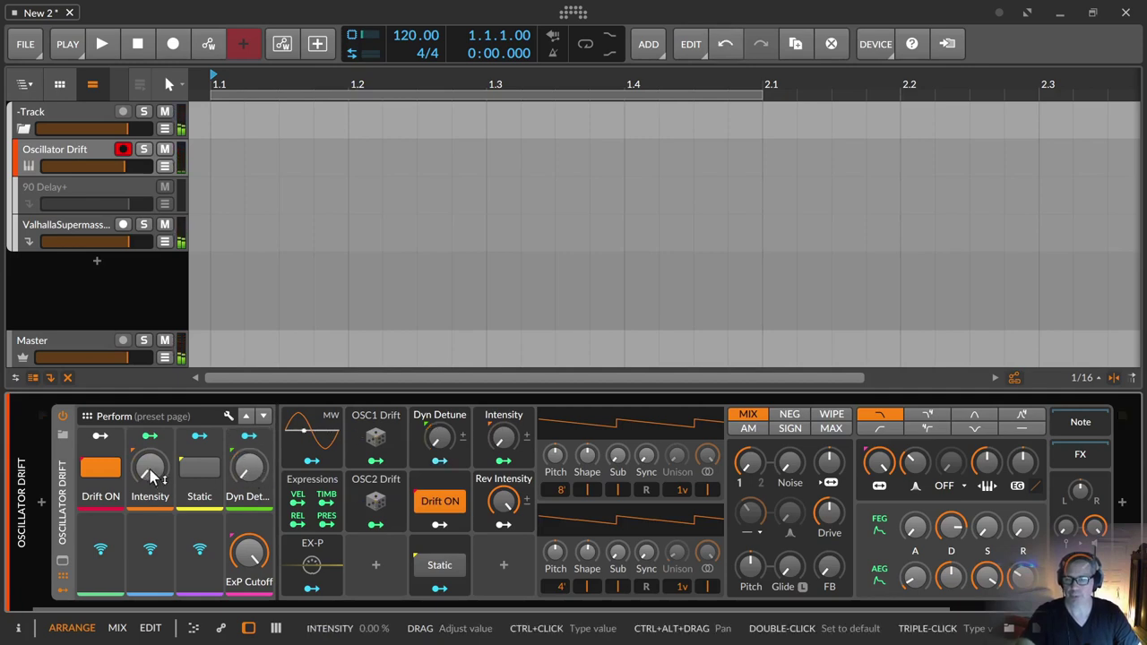
Audition the drift by sweeping the Intensity macro up to 100 % and back down to about half.
{"action": "left_click_drag", "start_coordinate": [152, 476], "coordinate": [154, 478]}
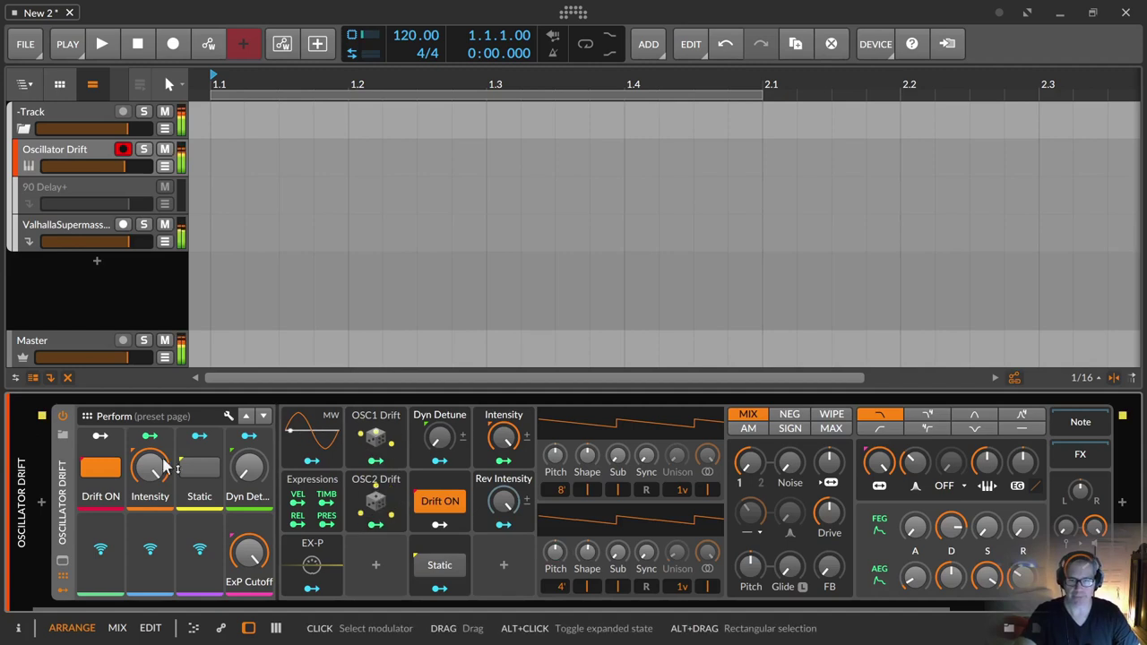
{"action": "mouse_move", "coordinate": [149, 468]}
{"action": "left_mouse_down"}
{"action": "mouse_move", "coordinate": [150, 481]}
{"action": "mouse_move", "coordinate": [150, 448]}
{"action": "mouse_move", "coordinate": [147, 478]}
{"action": "left_mouse_up"}
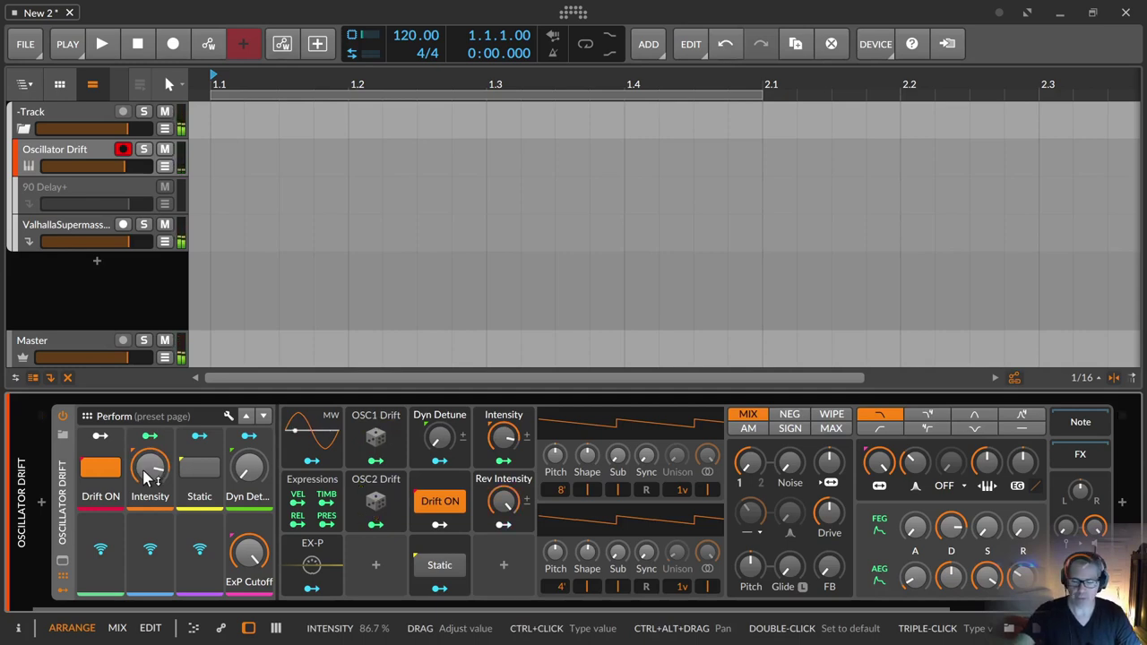
{"action": "left_click_drag", "start_coordinate": [148, 478], "coordinate": [146, 465]}
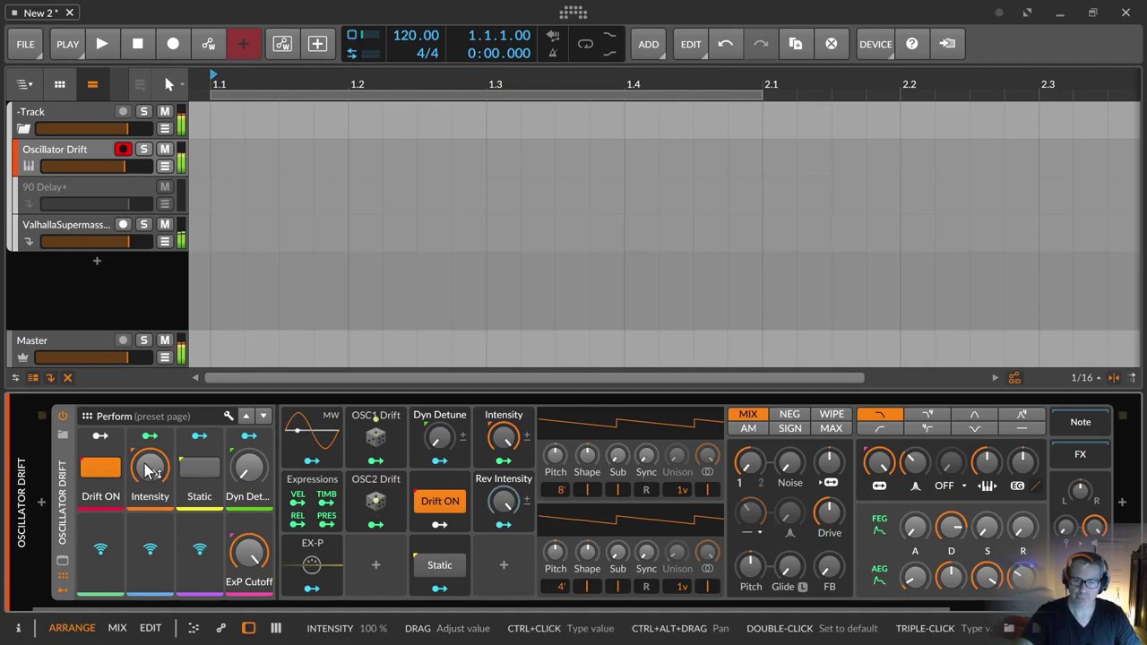
{"action": "left_click_drag", "start_coordinate": [157, 481], "coordinate": [157, 530]}
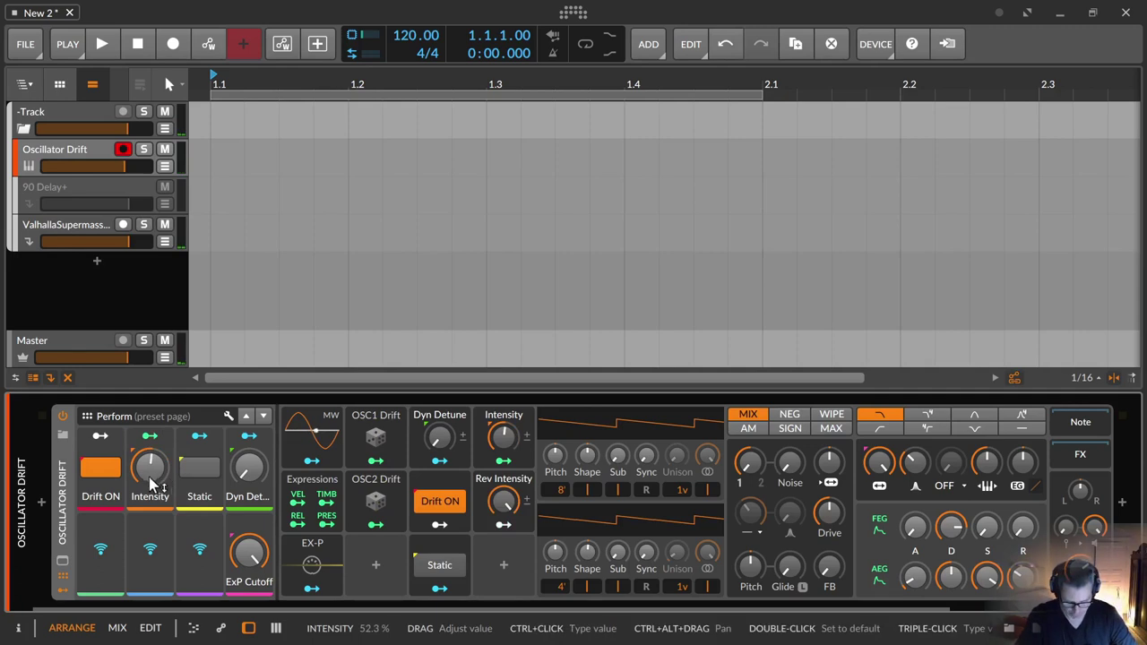
{"action": "left_click_drag", "start_coordinate": [150, 478], "coordinate": [149, 485]}
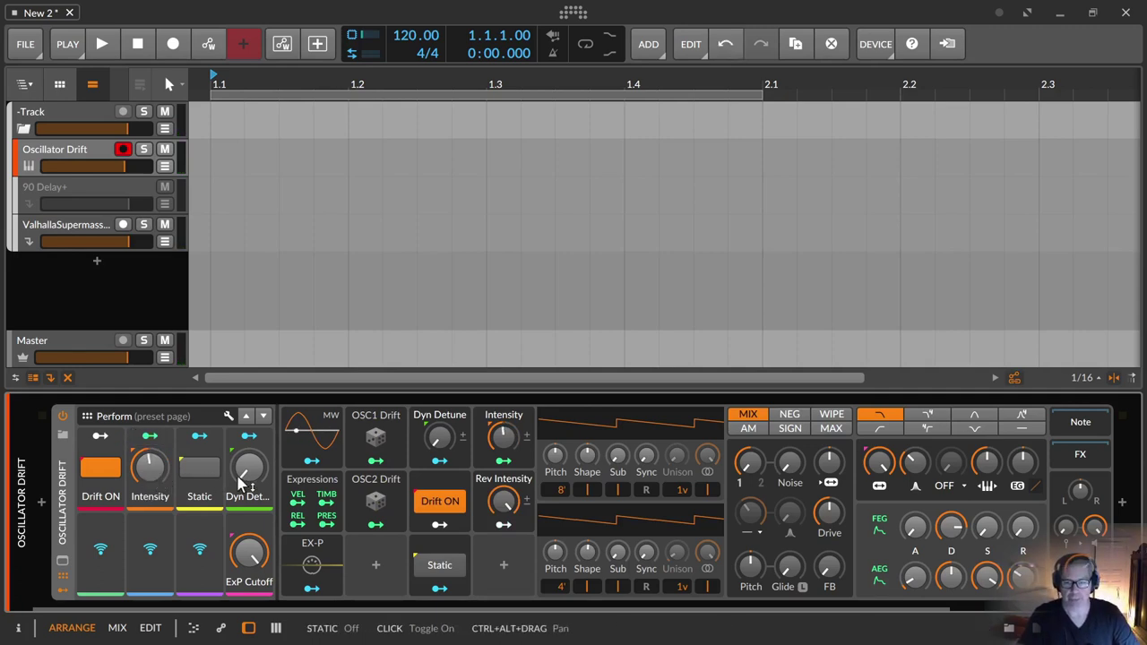
Try the Dyn Detune macro near its minimum, and raise Intensity and Dyn Detune to their maximum.
{"action": "mouse_move", "coordinate": [241, 481]}
{"action": "left_mouse_down"}
{"action": "mouse_move", "coordinate": [240, 400]}
{"action": "mouse_move", "coordinate": [240, 484]}
{"action": "mouse_move", "coordinate": [251, 481]}
{"action": "left_mouse_up"}
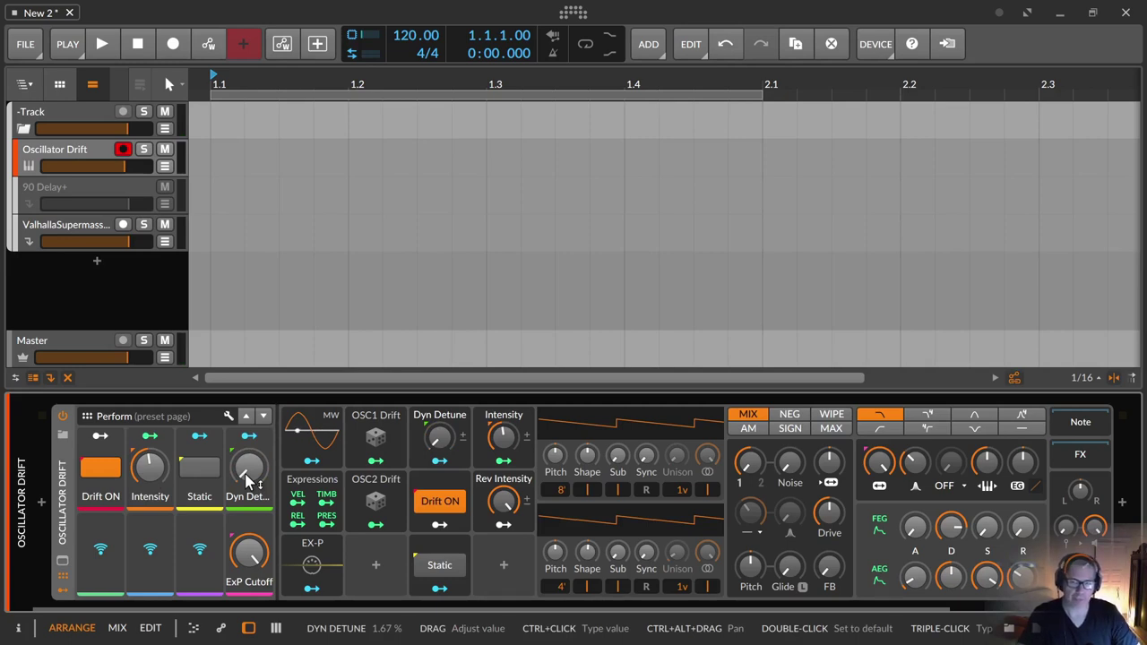
{"action": "left_click_drag", "start_coordinate": [150, 467], "coordinate": [148, 468]}
{"action": "left_click_drag", "start_coordinate": [247, 468], "coordinate": [247, 468]}
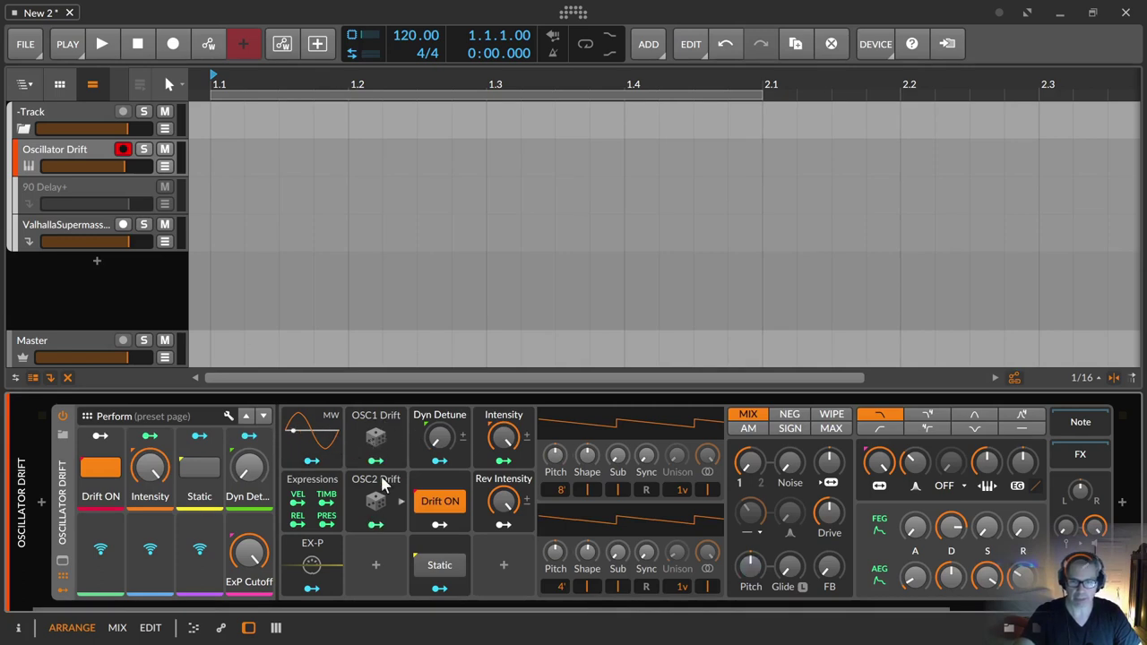
{"action": "left_click_drag", "start_coordinate": [250, 480], "coordinate": [250, 389]}
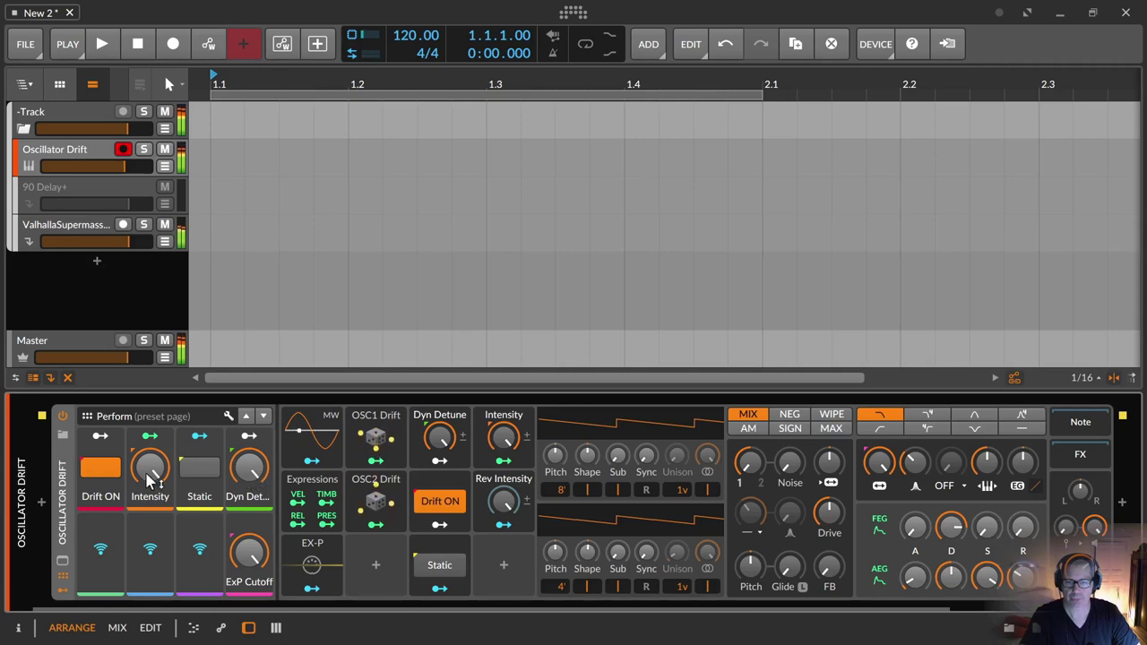
Try a lower Intensity of 32.3 % and reduce the Dyn Detune macro to 17 %.
{"action": "left_click_drag", "start_coordinate": [157, 475], "coordinate": [156, 535]}
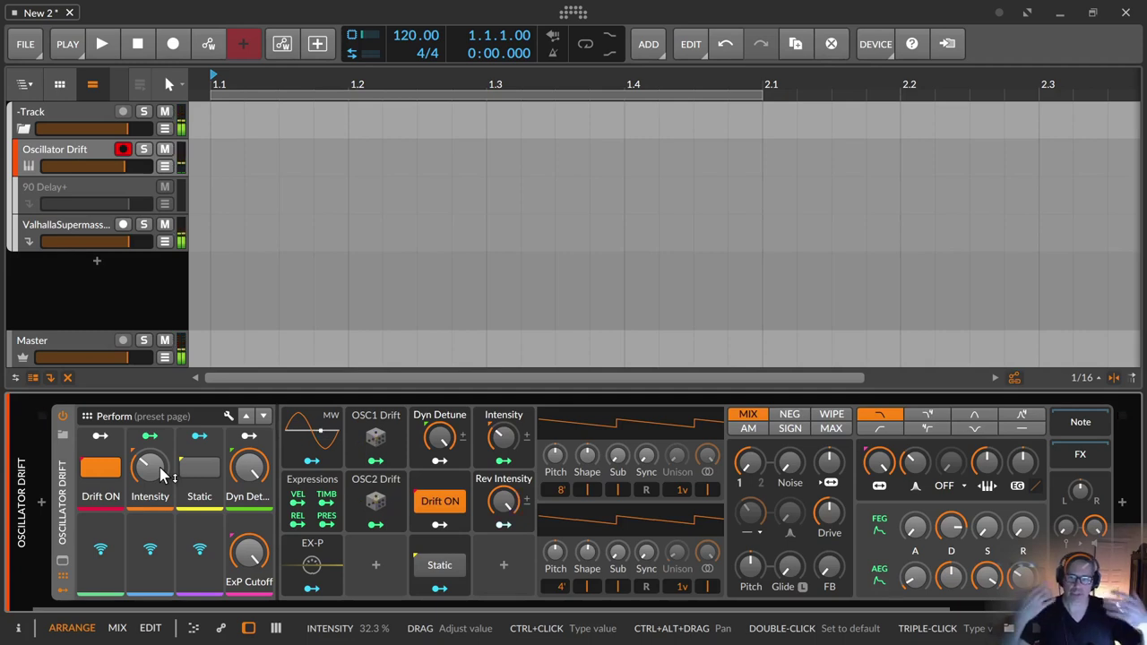
{"action": "left_click_drag", "start_coordinate": [249, 467], "coordinate": [258, 475]}
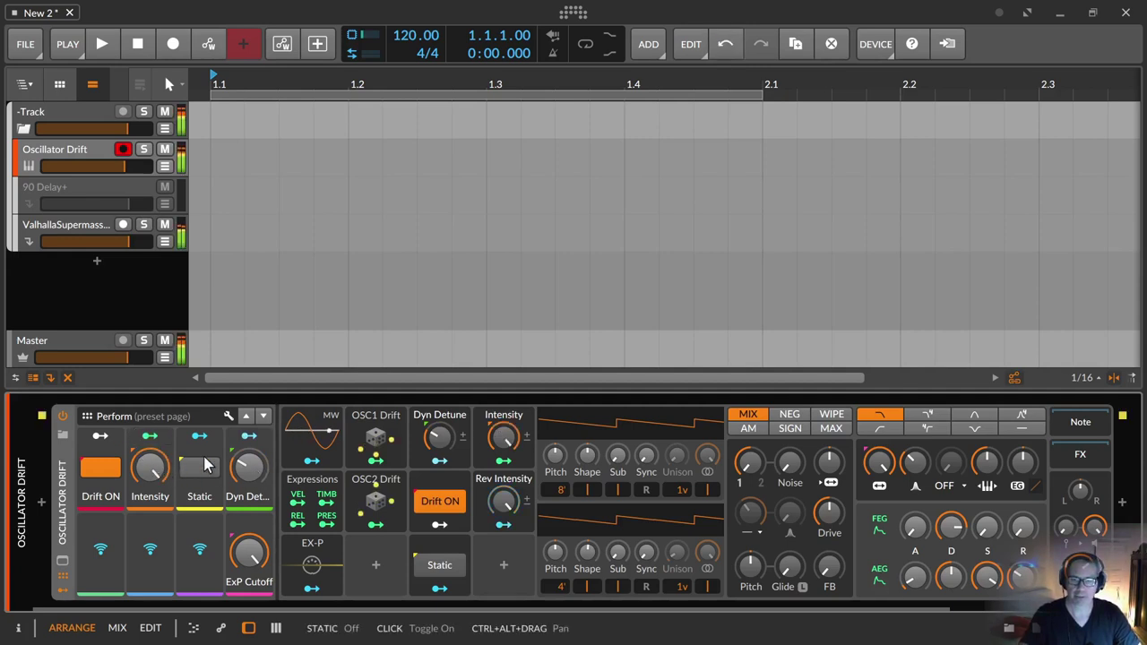
{"action": "left_click_drag", "start_coordinate": [246, 467], "coordinate": [247, 485]}
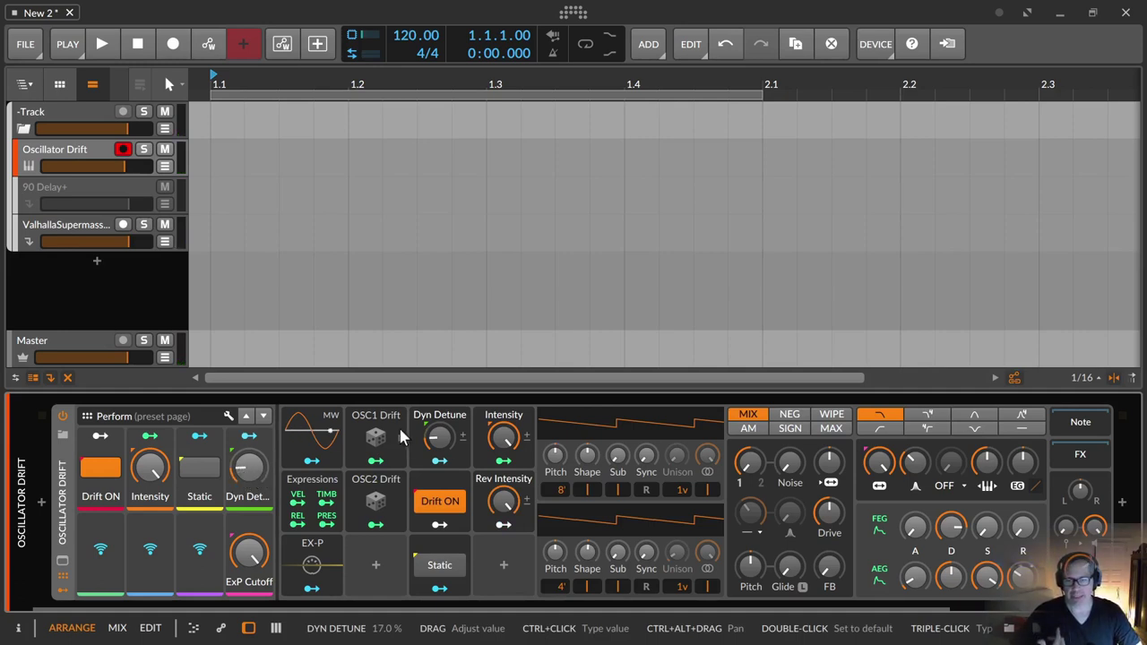
Raise Dyn Detune to its maximum and compare the sound with Static off and on, leaving Static on.
{"action": "left_click", "coordinate": [213, 475]}
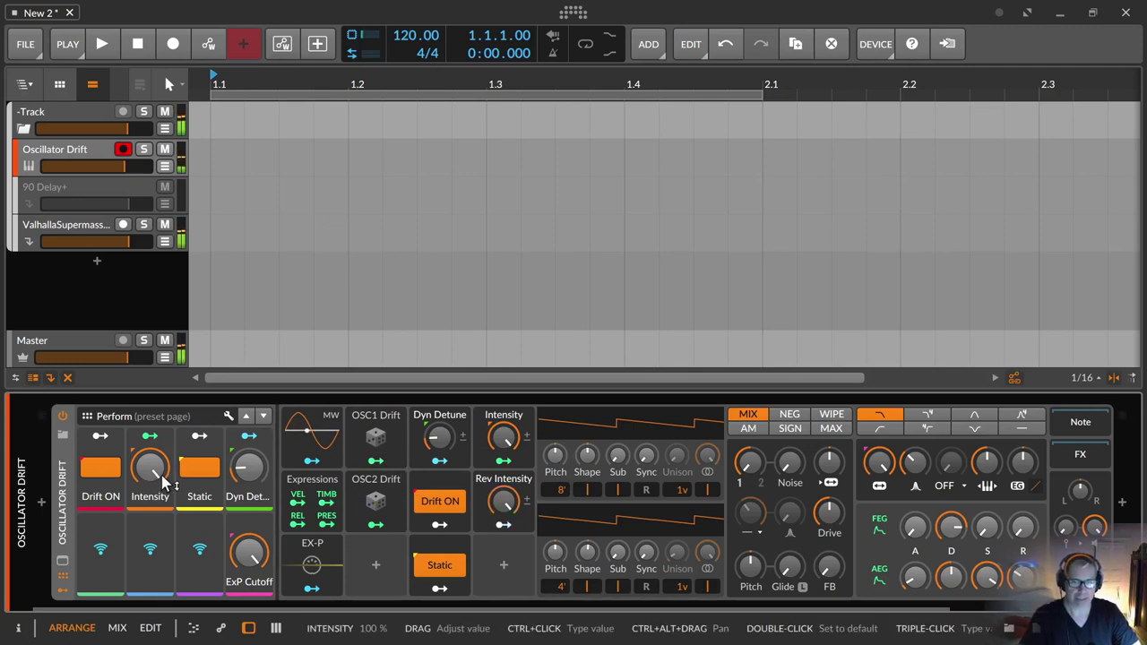
{"action": "left_click_drag", "start_coordinate": [243, 467], "coordinate": [244, 378]}
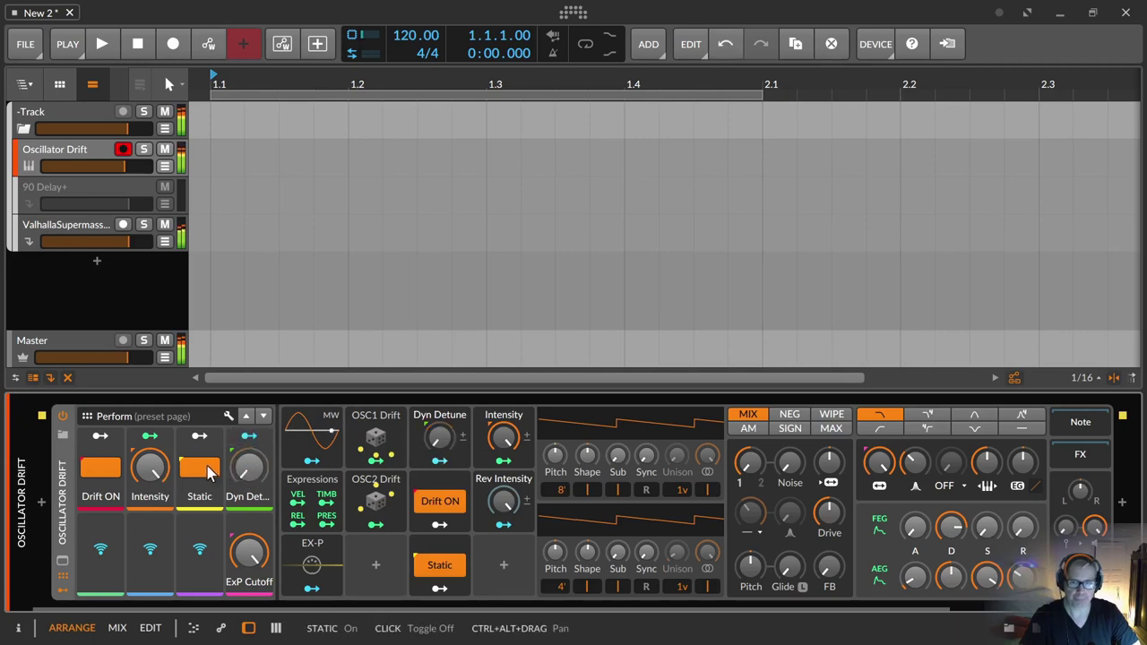
{"action": "left_click", "coordinate": [201, 468]}
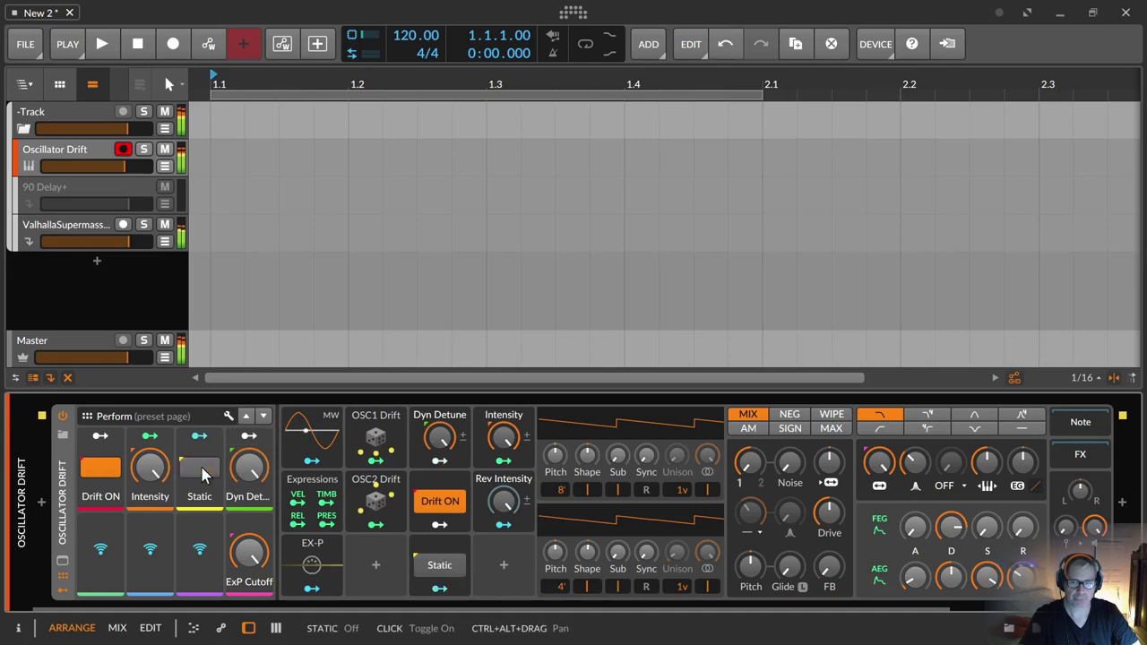
{"action": "left_click", "coordinate": [202, 473]}
{"action": "left_click", "coordinate": [203, 474]}
{"action": "left_click", "coordinate": [202, 474]}
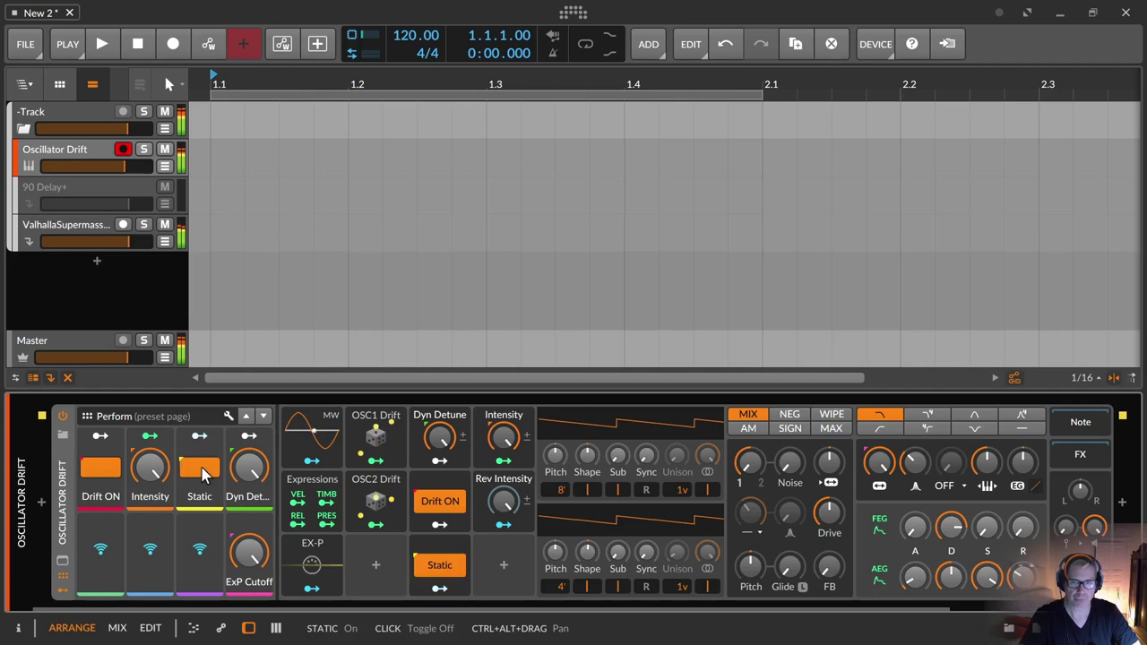
{"action": "left_click", "coordinate": [202, 473]}
{"action": "left_click", "coordinate": [203, 473]}
Set the Intensity macro to 40.3 % and select the OSC1 Drift modulator.
{"action": "left_click_drag", "start_coordinate": [149, 466], "coordinate": [150, 552]}
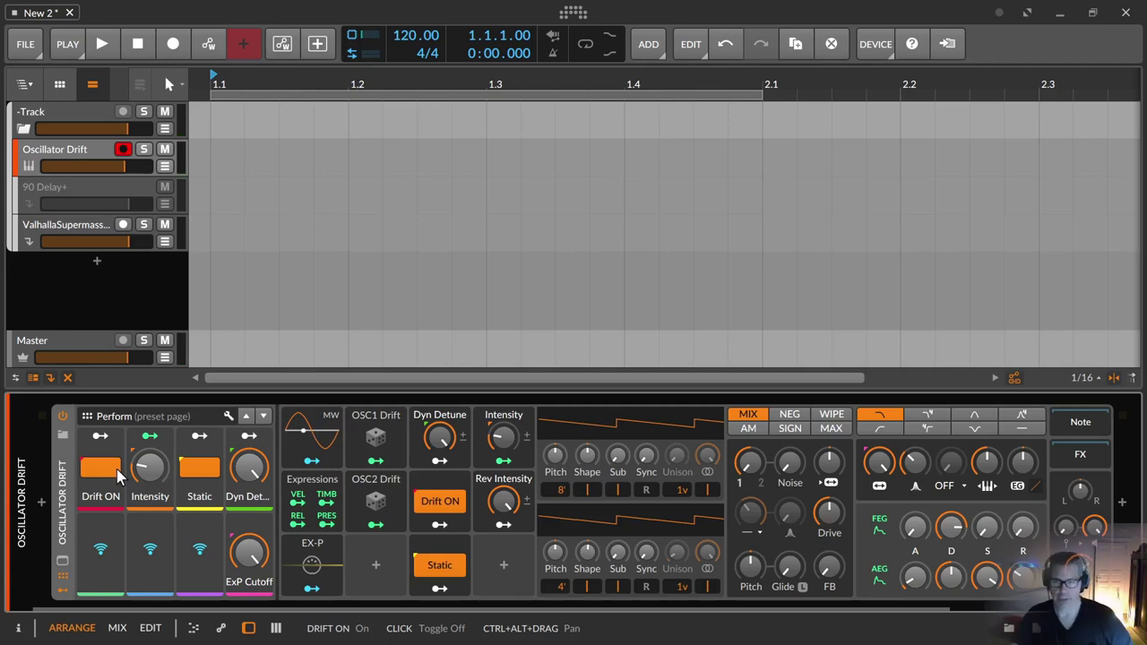
{"action": "mouse_move", "coordinate": [146, 468]}
{"action": "left_mouse_down"}
{"action": "mouse_move", "coordinate": [146, 484]}
{"action": "mouse_move", "coordinate": [143, 468]}
{"action": "left_mouse_up"}
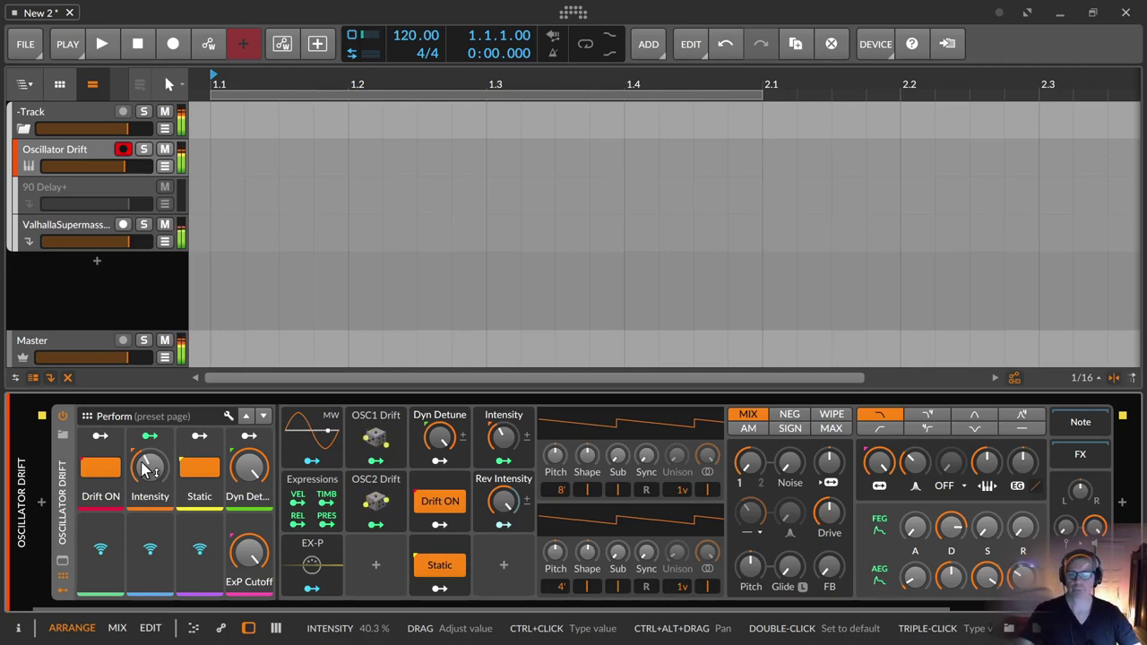
{"action": "left_click", "coordinate": [354, 438]}
{"action": "left_click", "coordinate": [354, 437]}
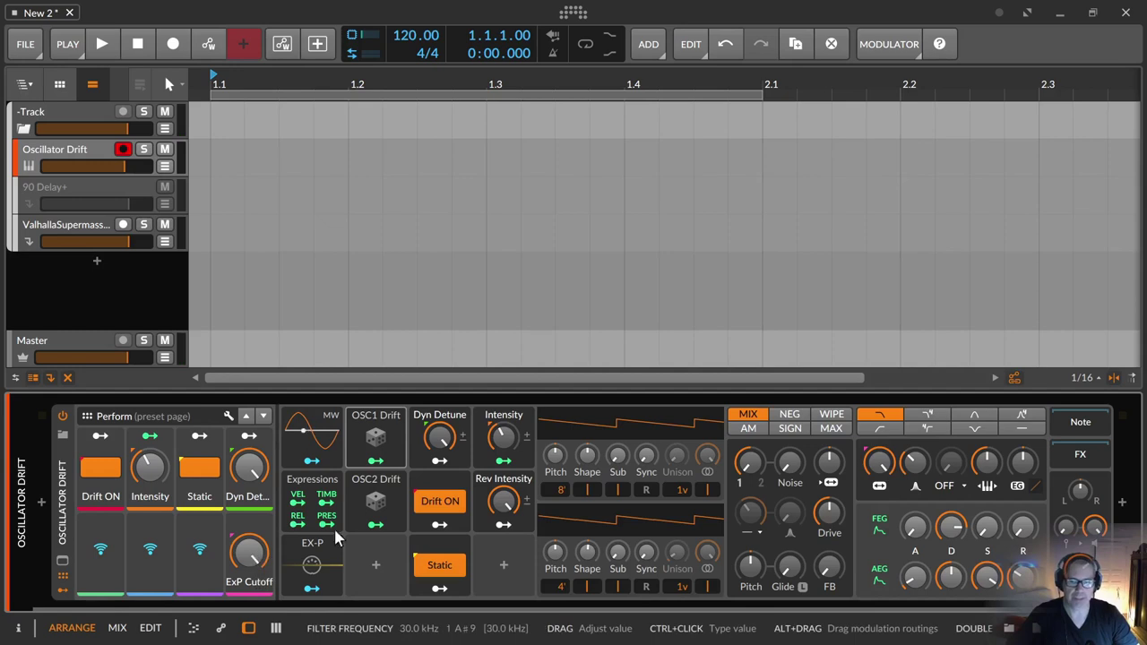
Sweep the ExP Cutoff macro to its minimum and back to maximum, and test the filter frequency control.
{"action": "left_click_drag", "start_coordinate": [251, 550], "coordinate": [250, 559]}
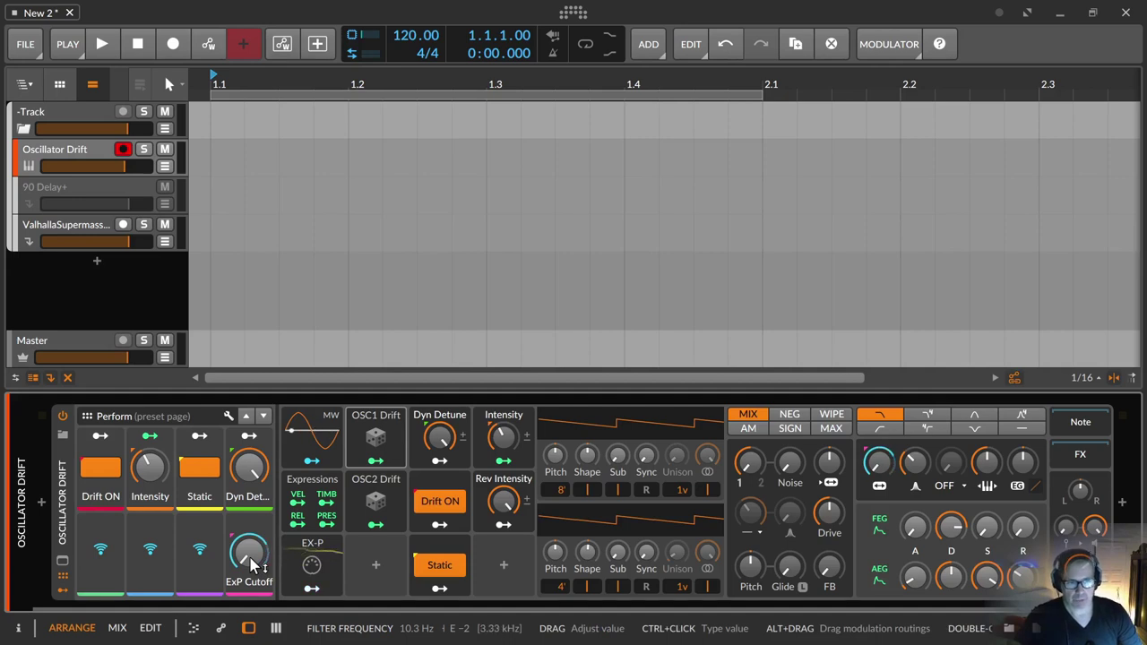
{"action": "left_click_drag", "start_coordinate": [248, 563], "coordinate": [248, 562]}
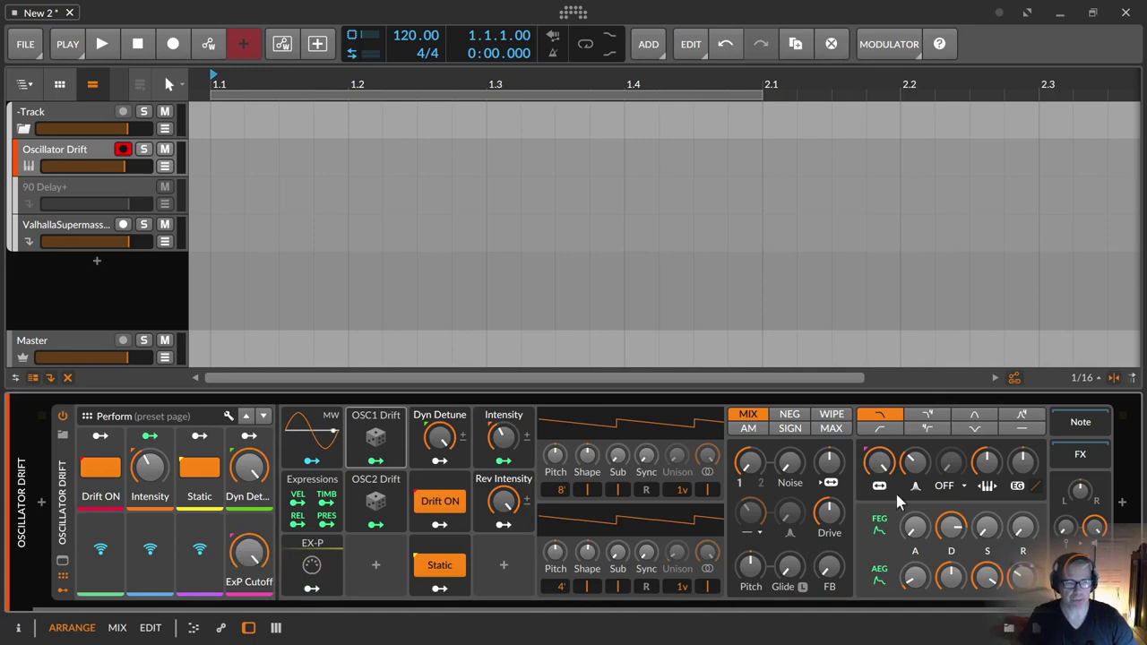
{"action": "mouse_move", "coordinate": [880, 459]}
{"action": "mouse_move", "coordinate": [880, 461]}
{"action": "left_mouse_down"}
{"action": "mouse_move", "coordinate": [880, 610]}
{"action": "mouse_move", "coordinate": [880, 457]}
{"action": "left_mouse_up"}
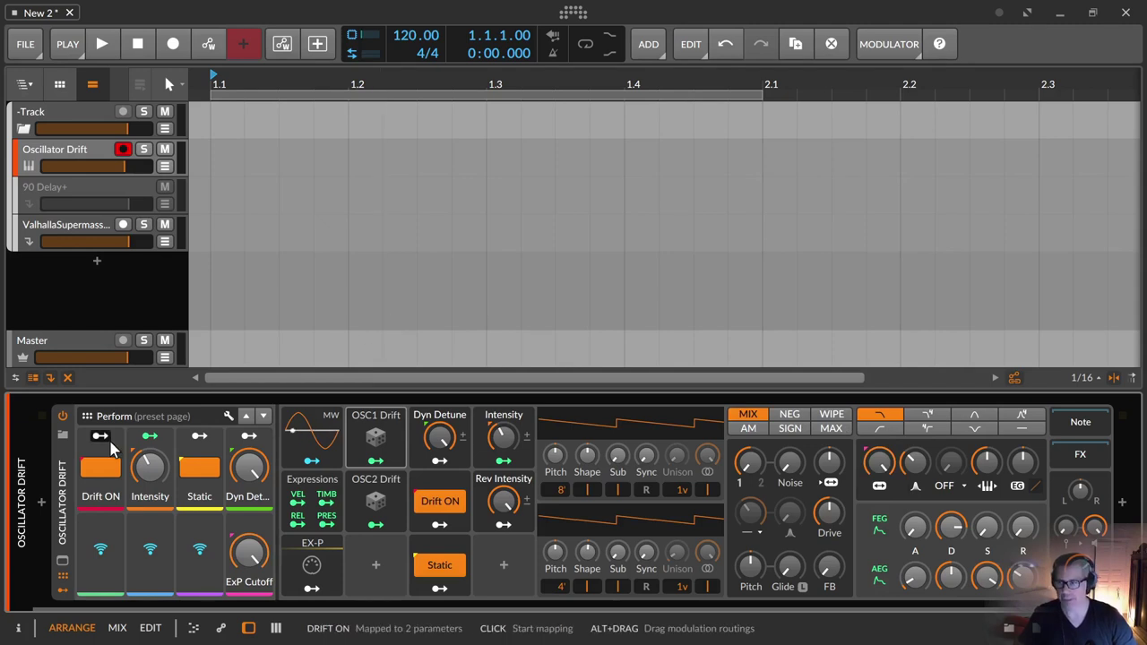